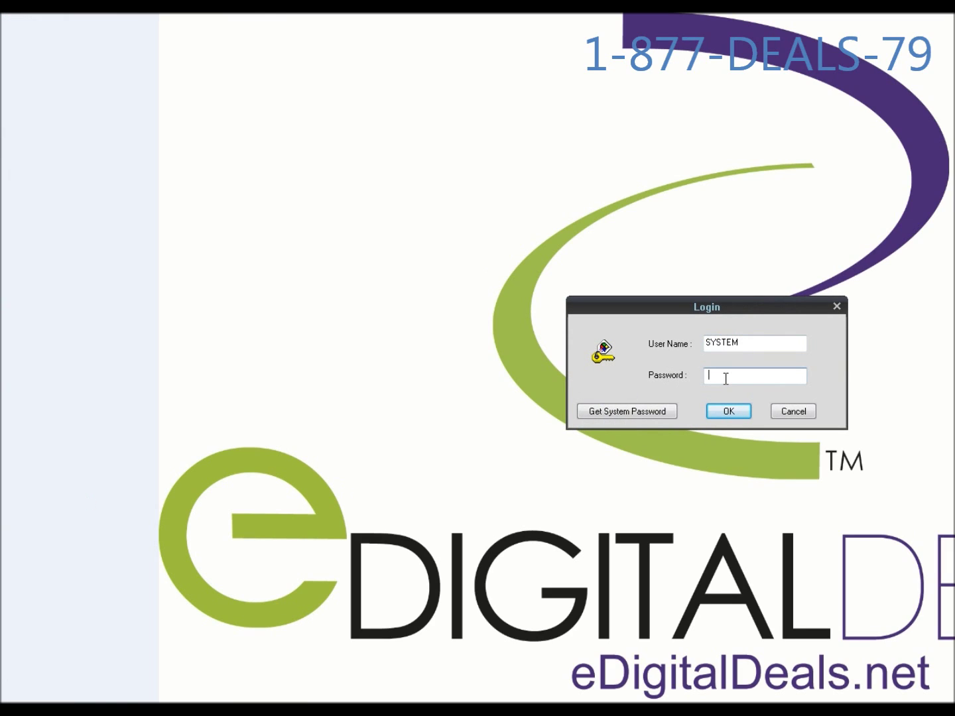
Enter the SYSTEM account password and log in to CMS.
{"action": "type", "text": "******"}
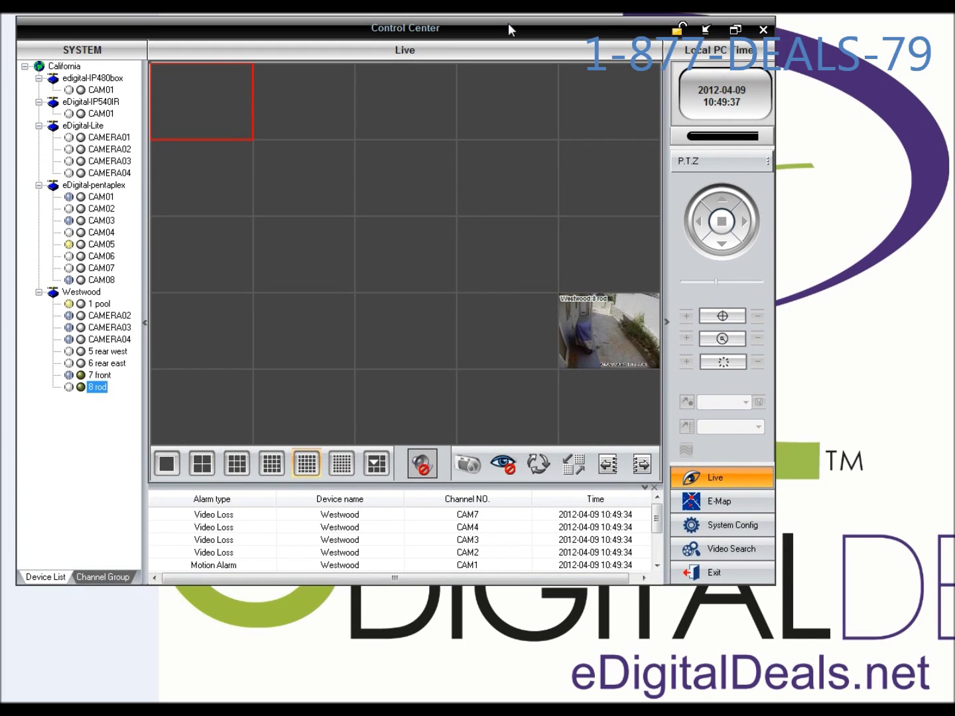
Shift the Control Center window slightly to the left.
{"action": "left_click_drag", "start_coordinate": [509, 23], "coordinate": [491, 21]}
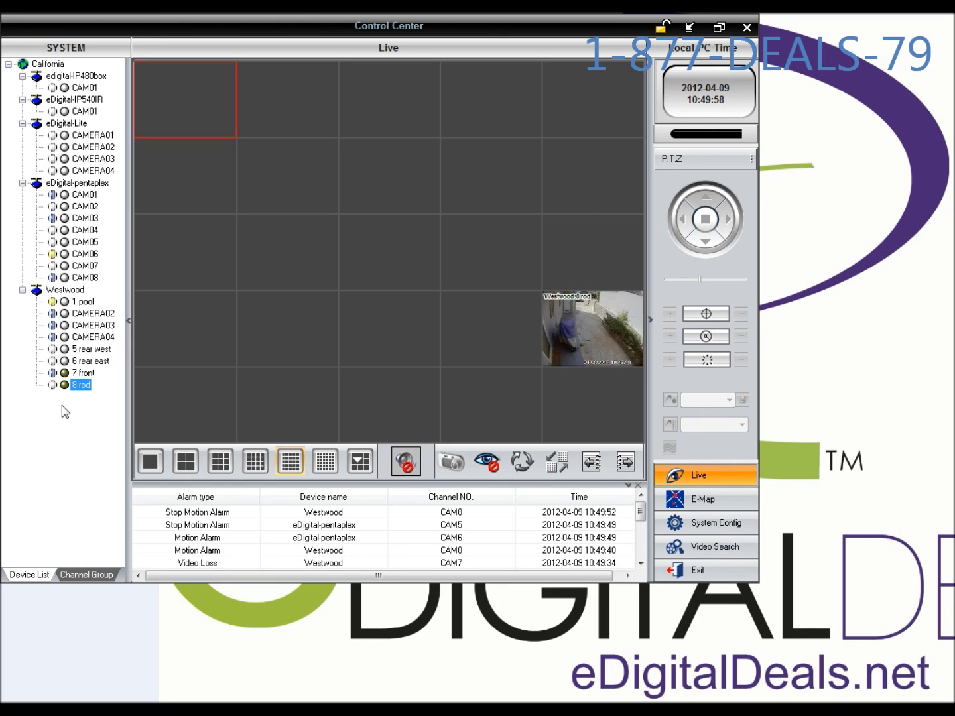
Go to Video Search Backup and choose a Remote backup by time range.
{"action": "left_click", "coordinate": [711, 548]}
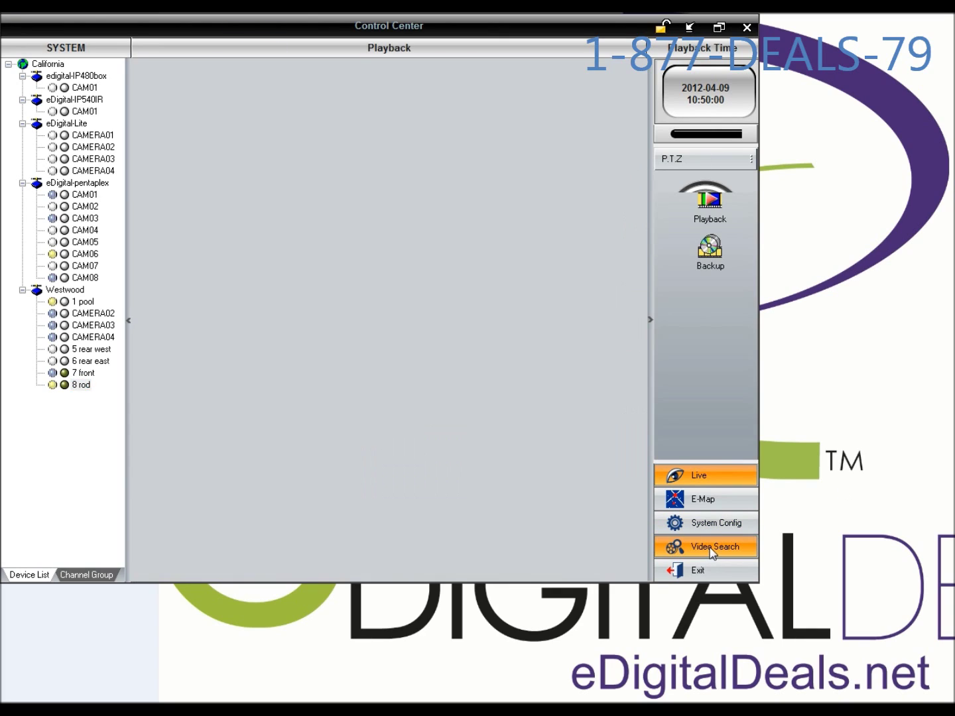
{"action": "left_click", "coordinate": [710, 248]}
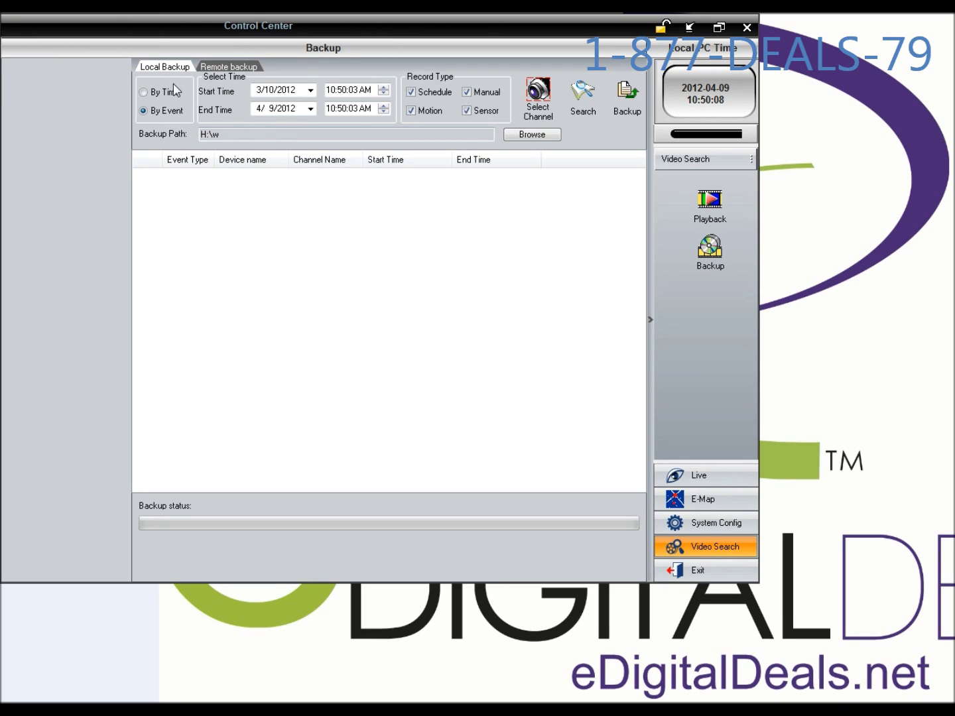
{"action": "left_click", "coordinate": [227, 67]}
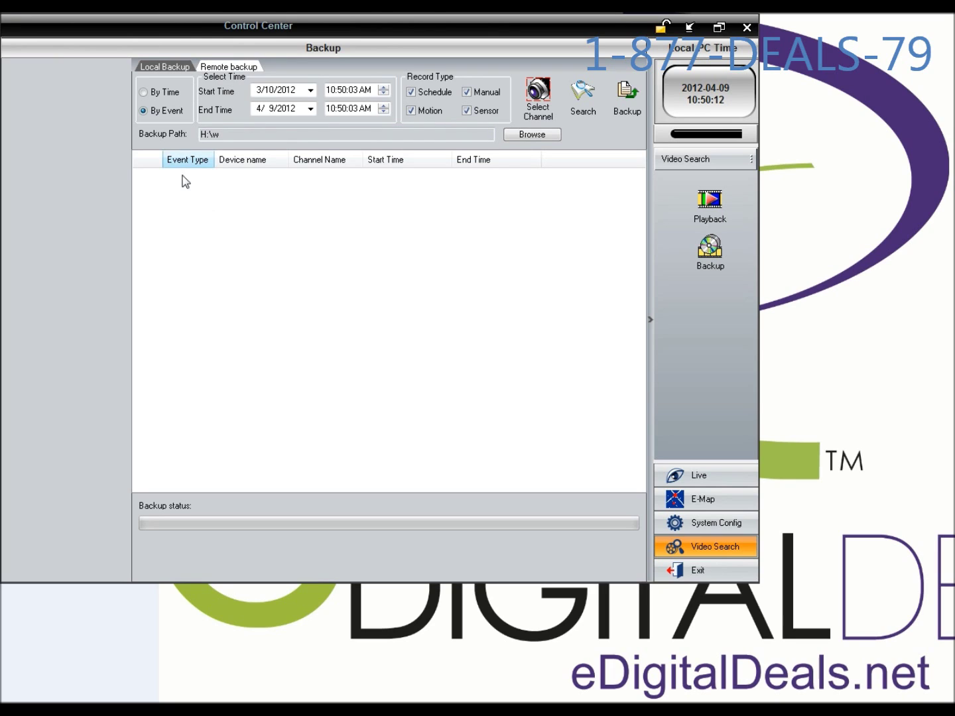
{"action": "left_click", "coordinate": [143, 91]}
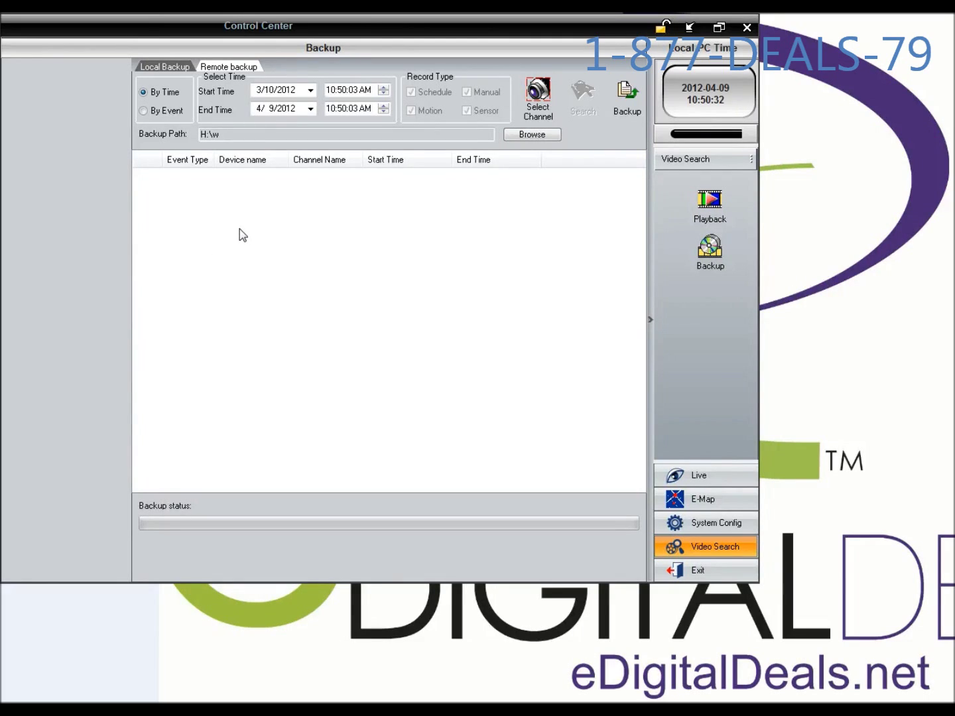
{"action": "left_click", "coordinate": [310, 91]}
Set the backup start to April 7, 2012 at 8:00:00 PM.
{"action": "left_click", "coordinate": [309, 110]}
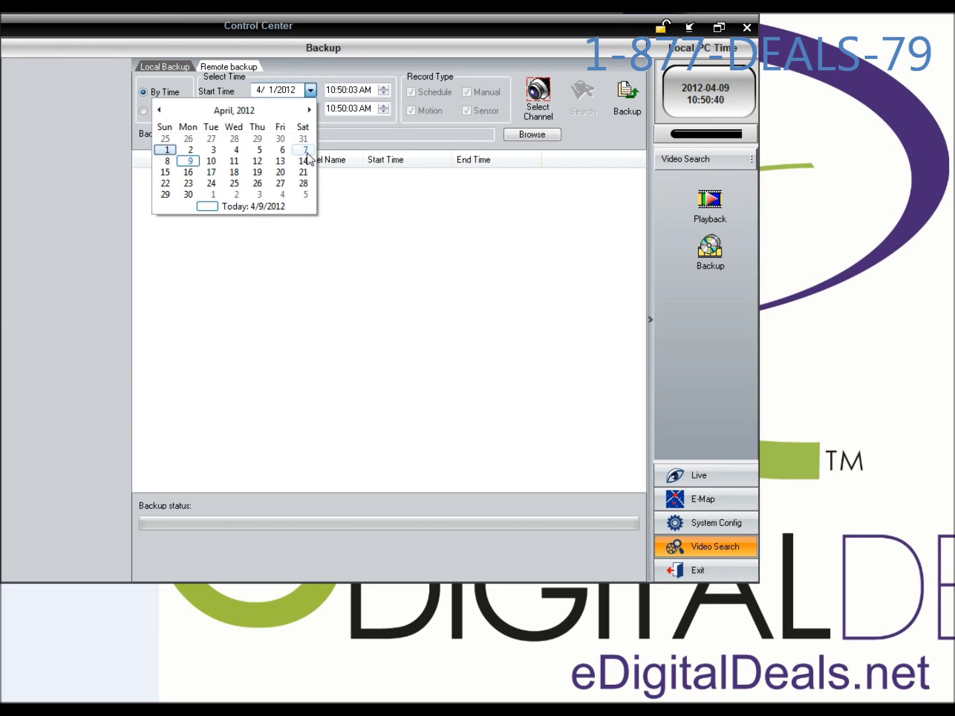
{"action": "left_click", "coordinate": [305, 150]}
{"action": "left_click", "coordinate": [330, 90]}
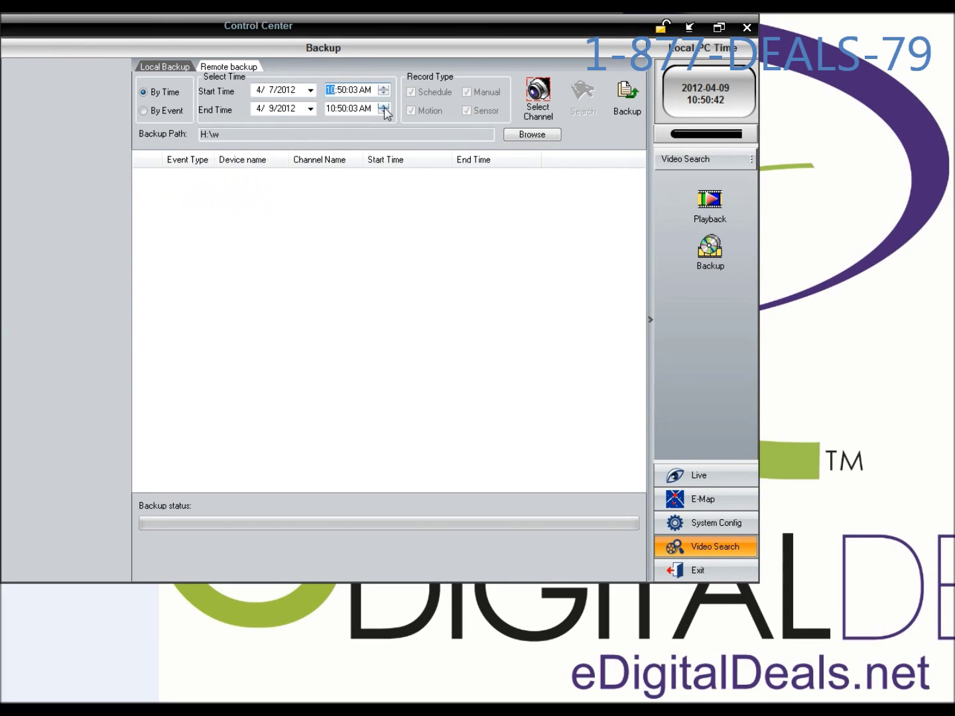
{"action": "type", "text": "80"}
{"action": "left_click", "coordinate": [352, 90]}
{"action": "type", "text": "00"}
{"action": "left_click", "coordinate": [366, 91]}
{"action": "left_click", "coordinate": [384, 86]}
Set the backup end to April 7, 2012 at 11:00:00 PM.
{"action": "left_click", "coordinate": [311, 108]}
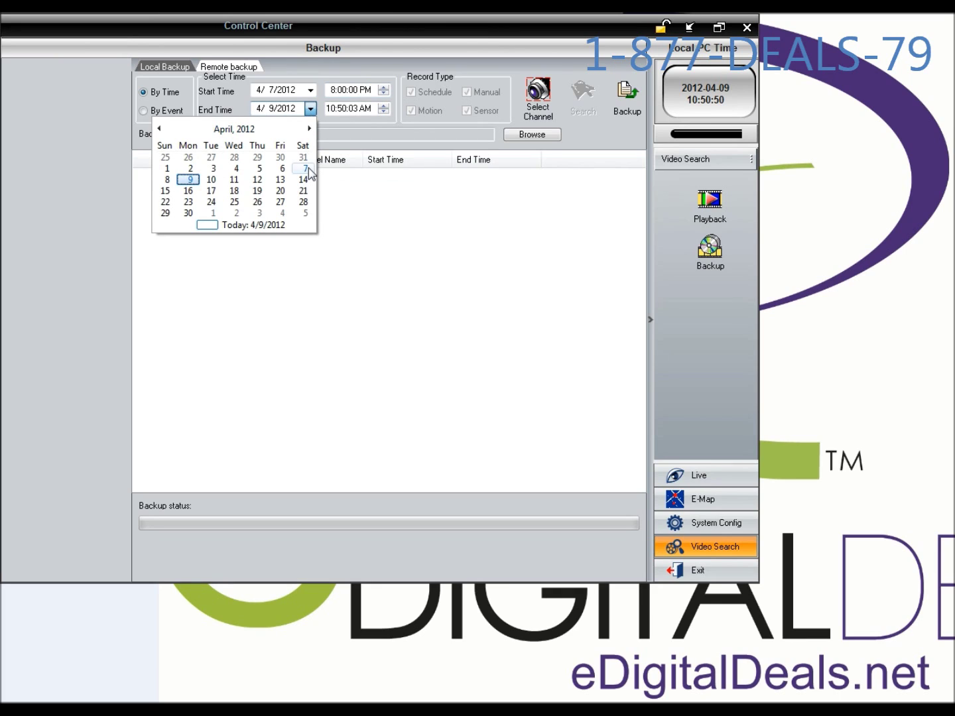
{"action": "left_click", "coordinate": [307, 169]}
{"action": "left_click", "coordinate": [333, 109]}
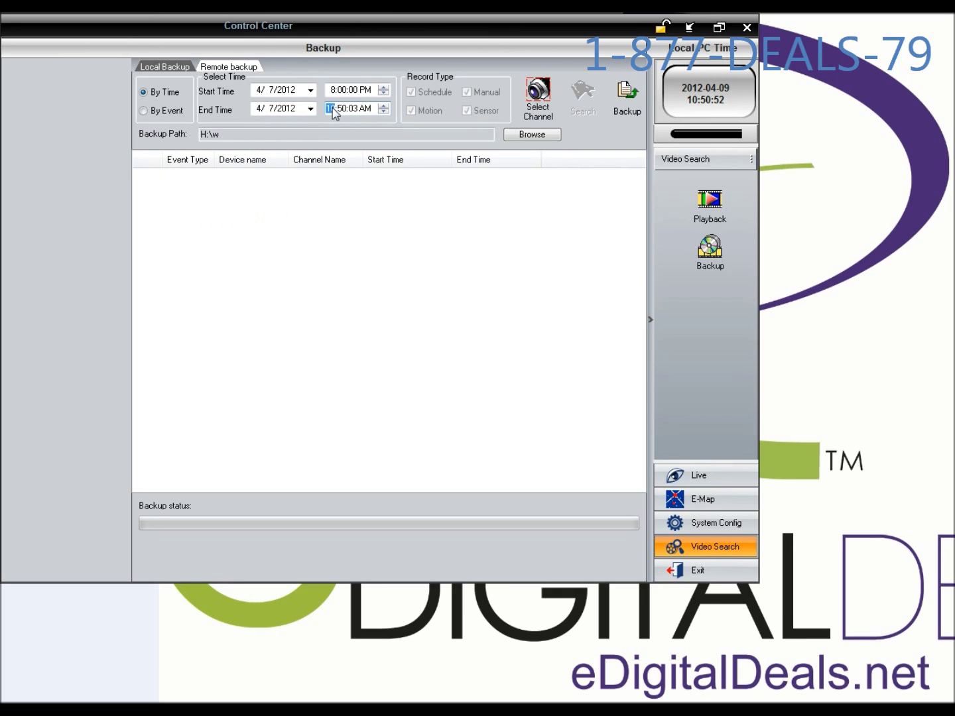
{"action": "type", "text": "11"}
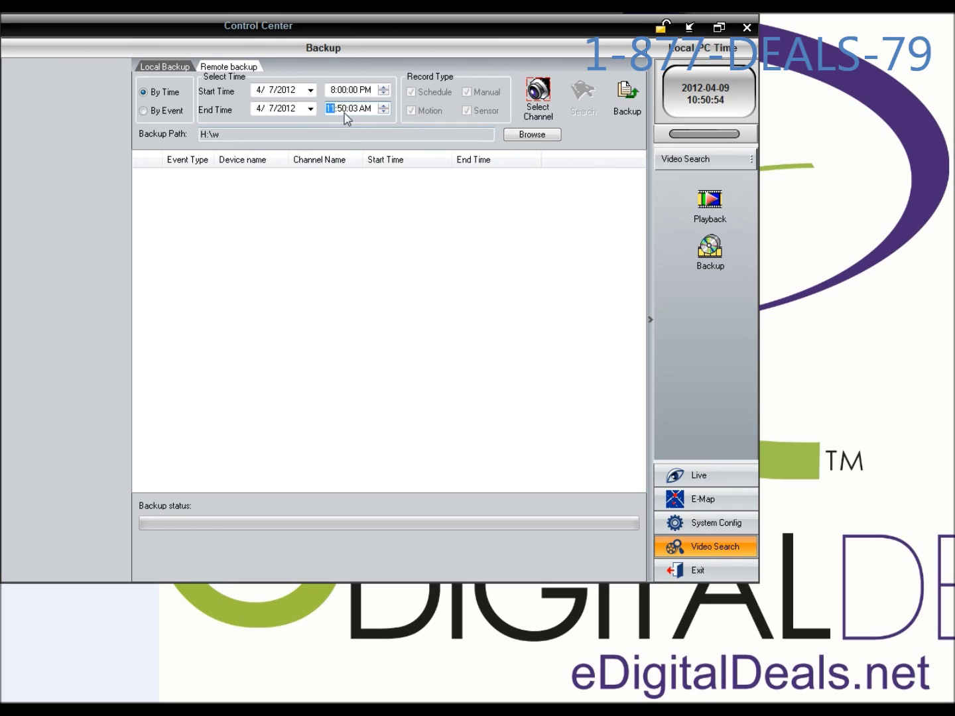
{"action": "key", "text": "Right"}
{"action": "type", "text": "00"}
{"action": "left_click", "coordinate": [352, 106]}
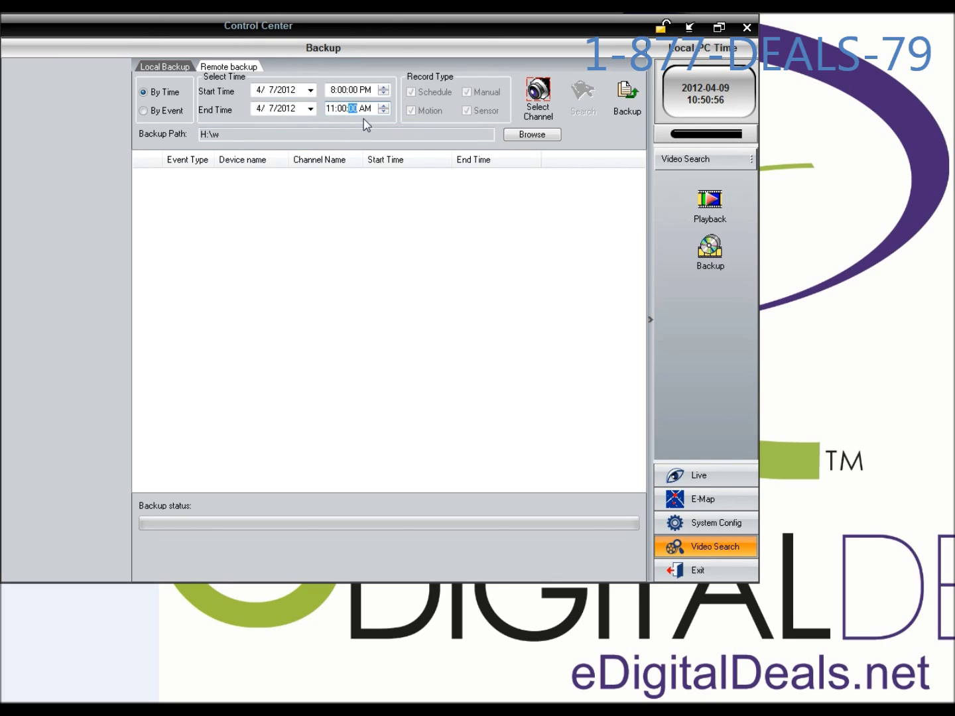
{"action": "left_click", "coordinate": [366, 109]}
{"action": "left_click", "coordinate": [383, 113]}
Pick the Westwood recorder and confirm CAM01 and CAM05–CAM08 as backup channels.
{"action": "left_click", "coordinate": [538, 93]}
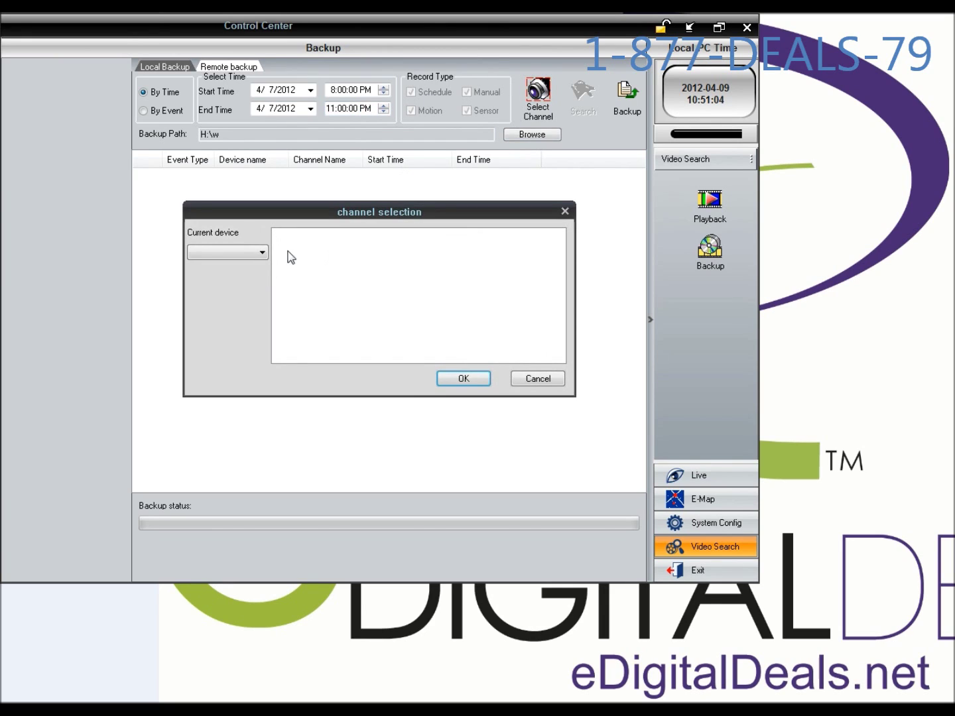
{"action": "left_click", "coordinate": [258, 252]}
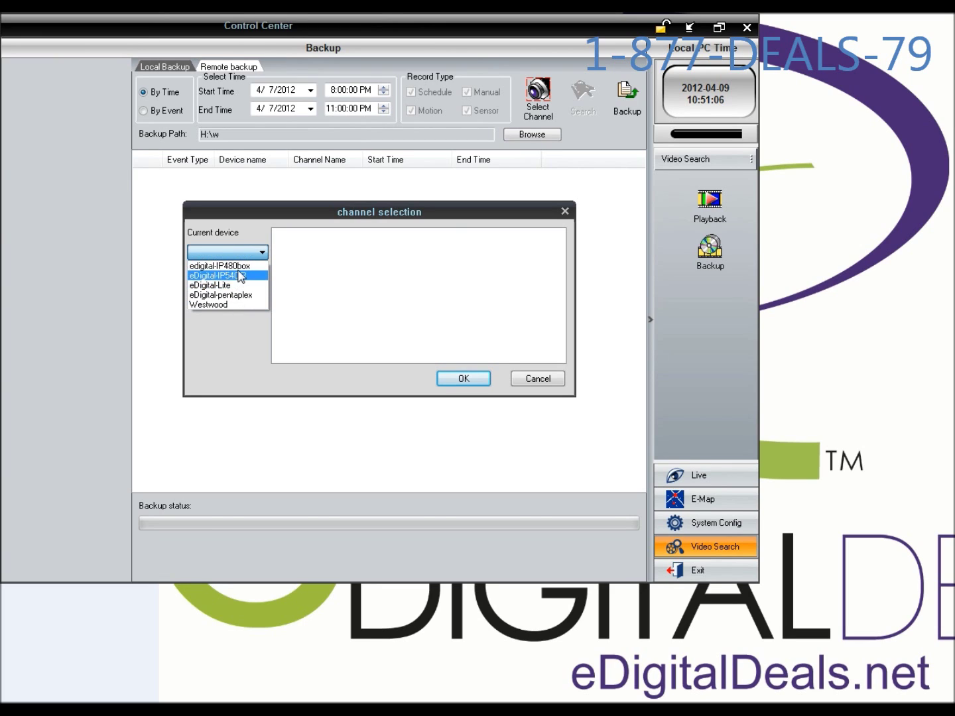
{"action": "left_click", "coordinate": [243, 306]}
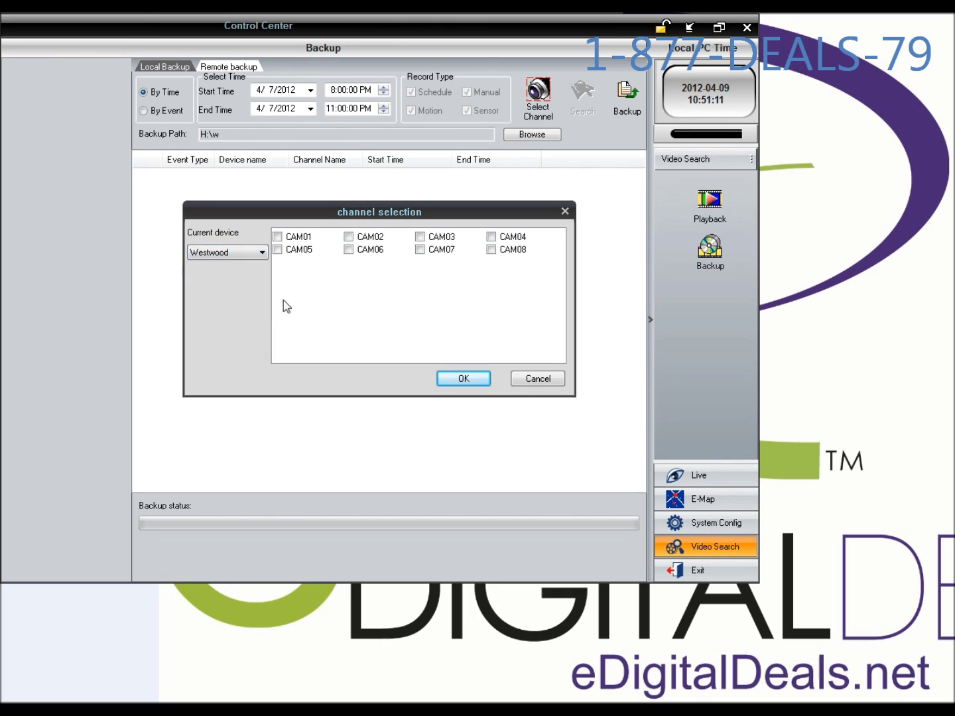
{"action": "left_click", "coordinate": [278, 237]}
{"action": "left_click", "coordinate": [278, 250]}
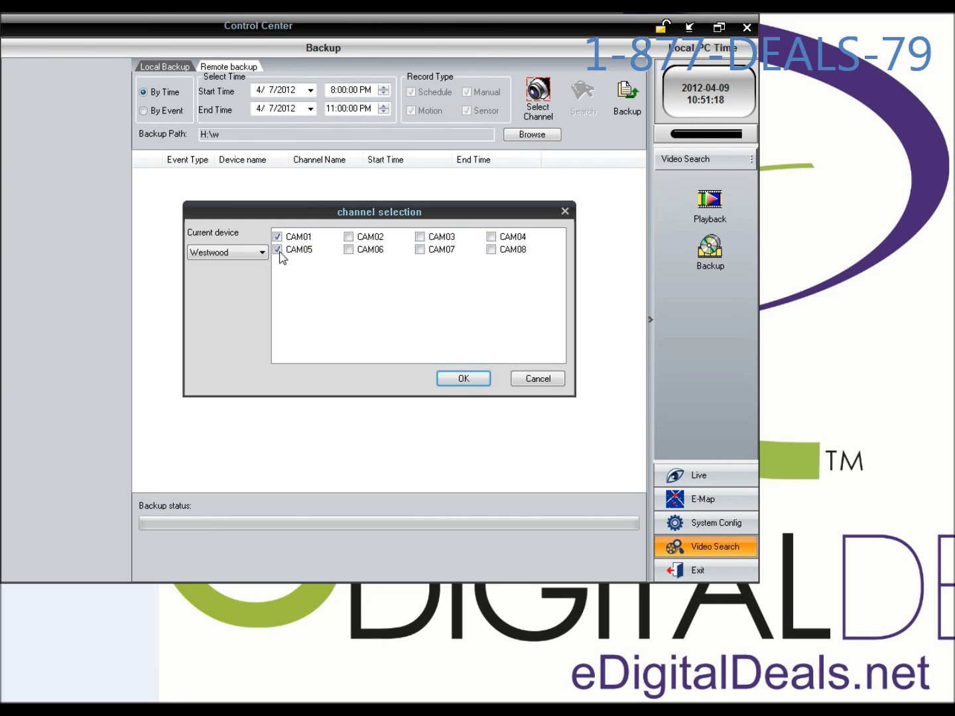
{"action": "left_click", "coordinate": [348, 251]}
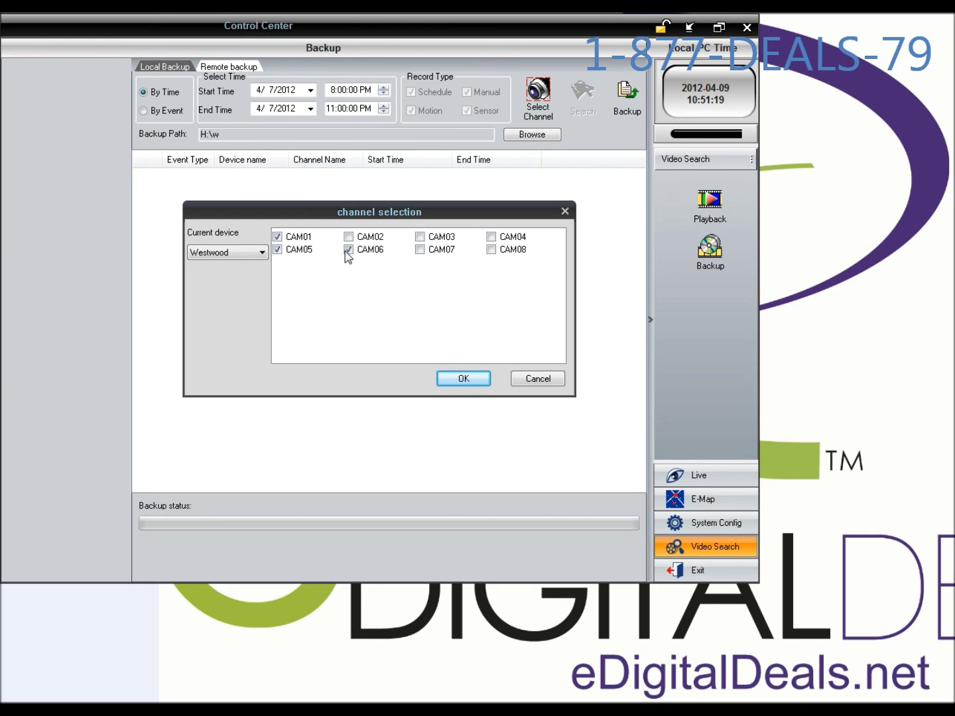
{"action": "left_click", "coordinate": [421, 250]}
{"action": "left_click", "coordinate": [491, 250]}
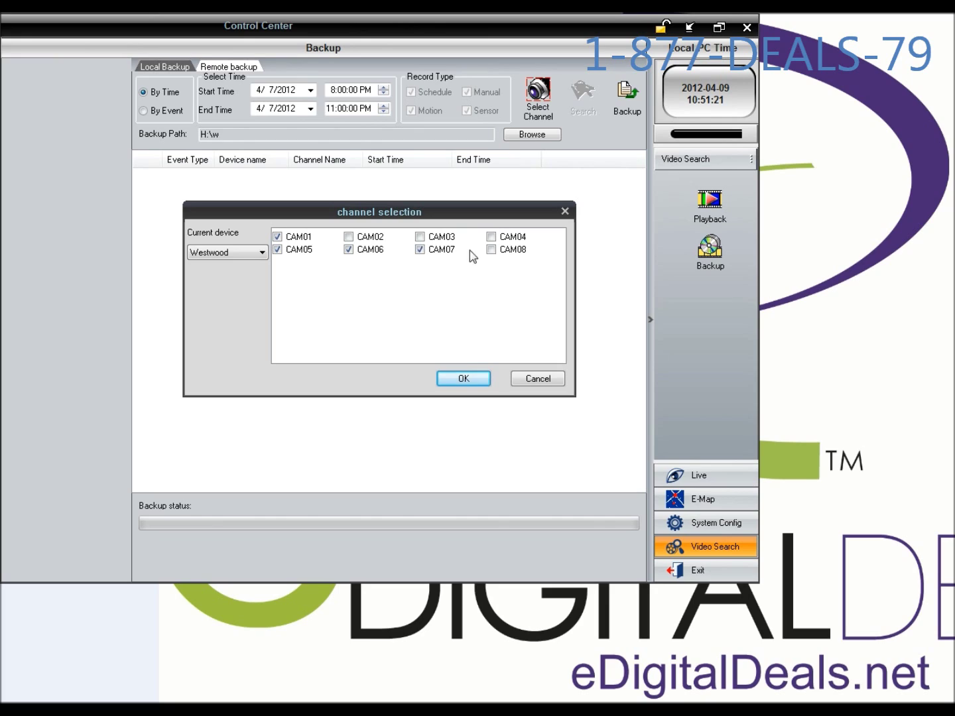
{"action": "left_click", "coordinate": [464, 379]}
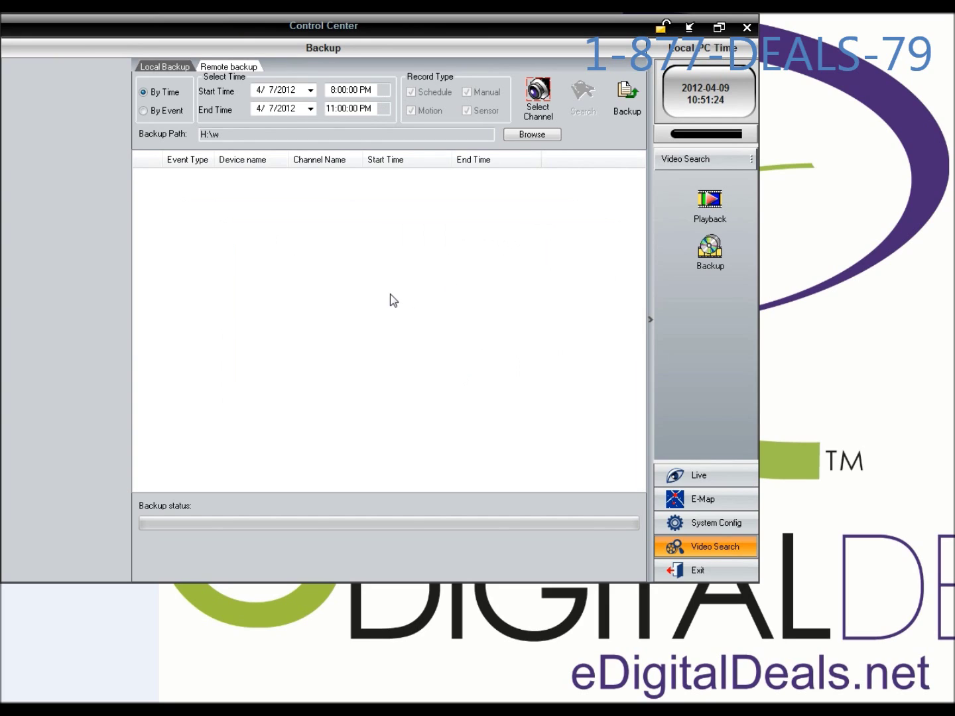
Choose folder w on STORAGE (H:) as the backup destination, giving H:\w.
{"action": "left_click", "coordinate": [538, 136]}
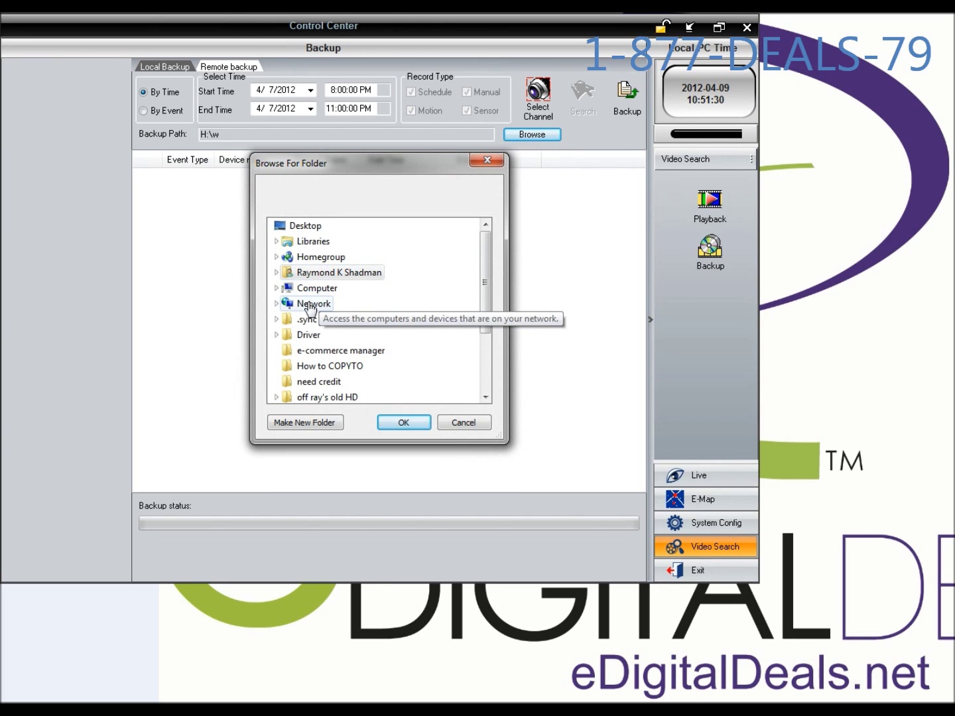
{"action": "left_click", "coordinate": [276, 290]}
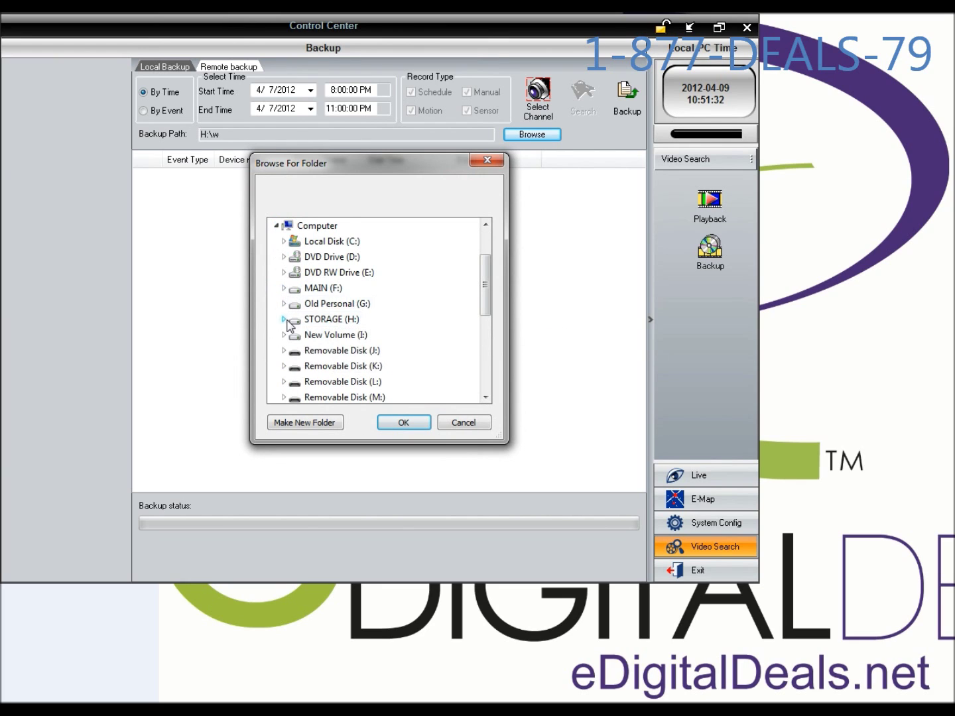
{"action": "left_click", "coordinate": [284, 319]}
{"action": "scroll", "coordinate": [379, 315], "scroll_direction": "down", "scroll_amount": 2}
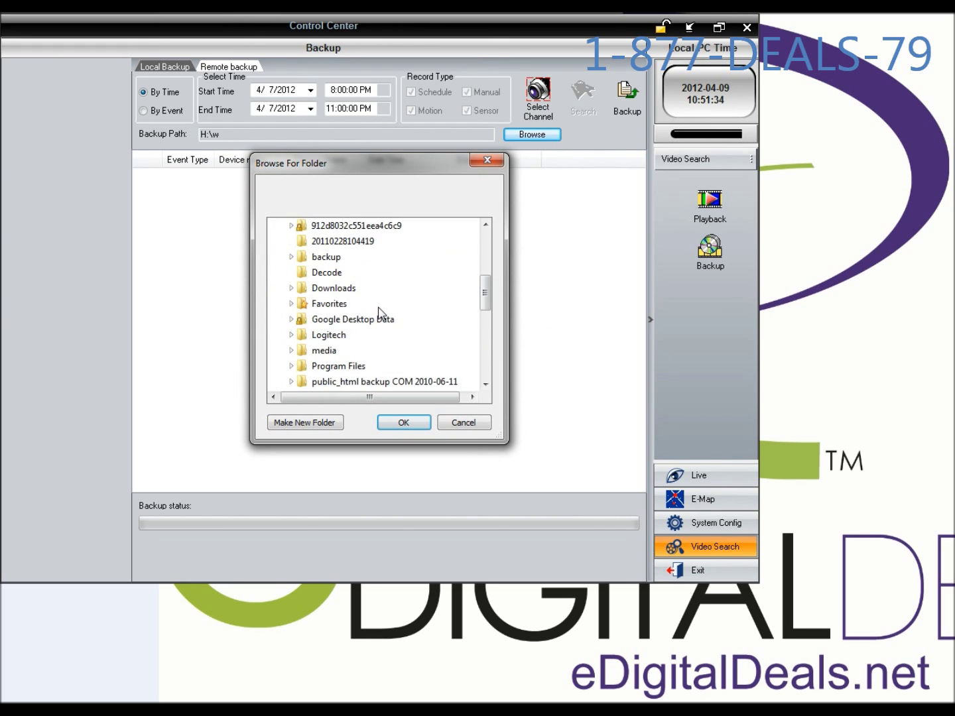
{"action": "scroll", "coordinate": [379, 316], "scroll_direction": "up", "scroll_amount": 2}
{"action": "scroll", "coordinate": [314, 335], "scroll_direction": "down", "scroll_amount": 3}
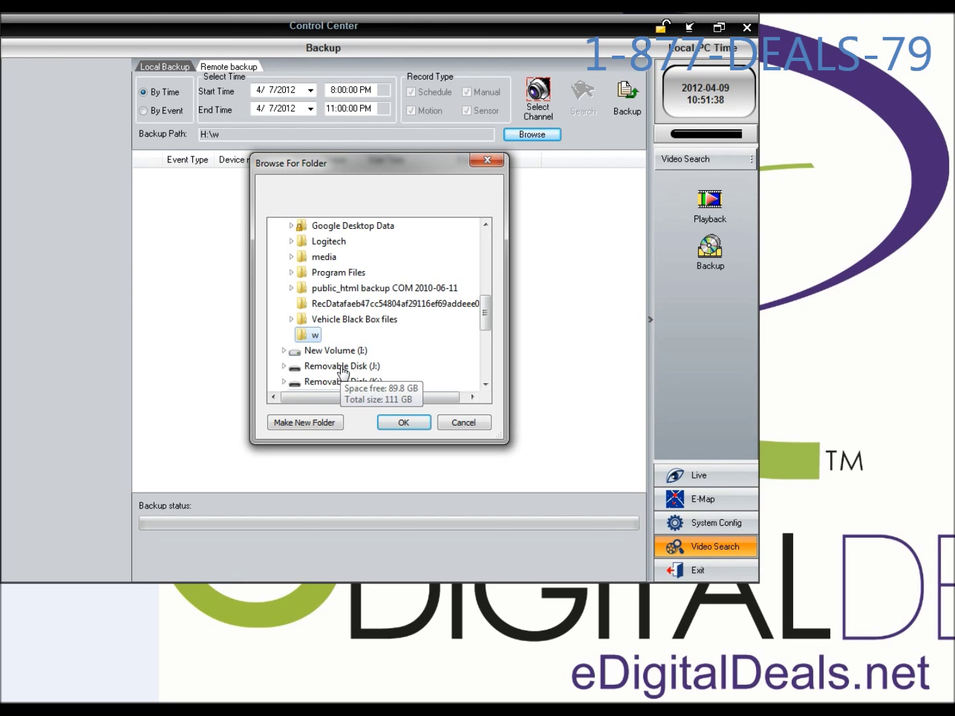
{"action": "left_click", "coordinate": [402, 423]}
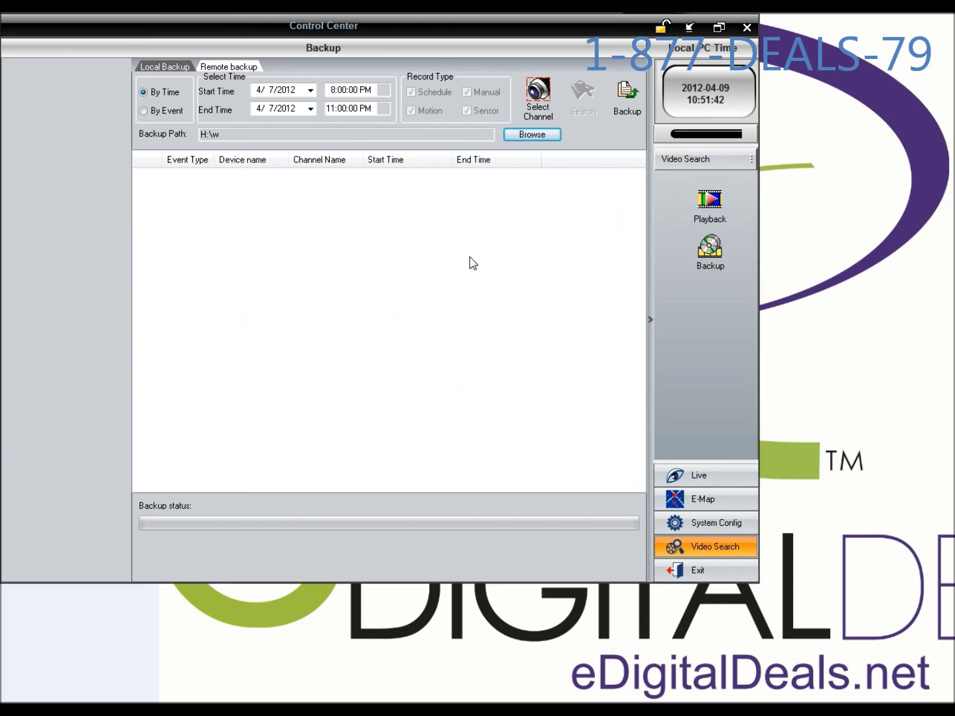
Start the remote backup into H:\w and bring up the w folder window.
{"action": "left_click", "coordinate": [629, 94]}
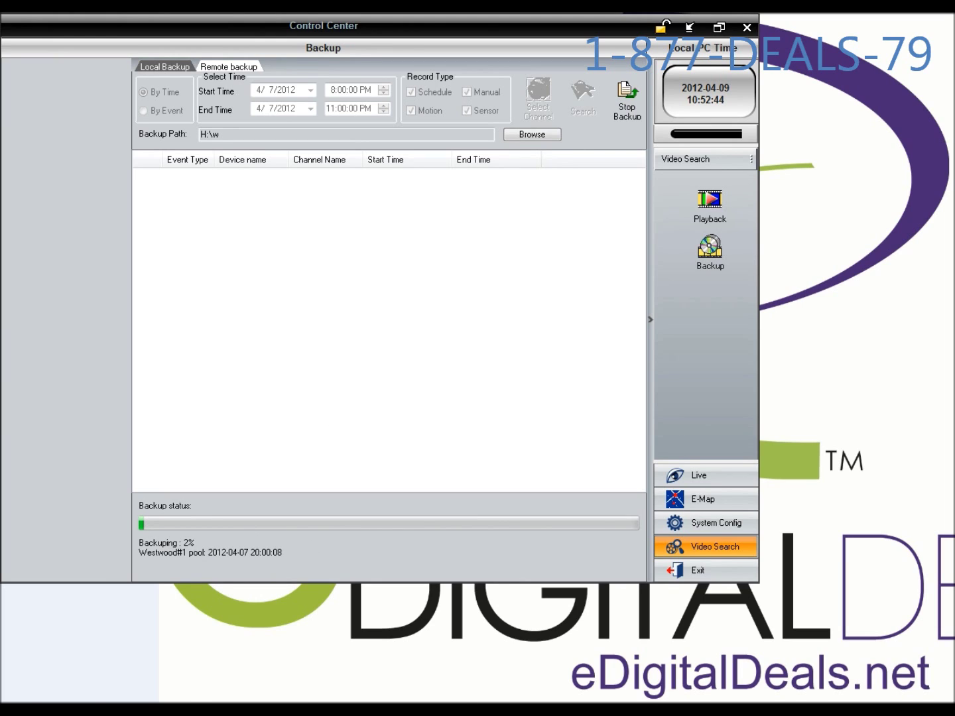
{"action": "left_click", "coordinate": [398, 673]}
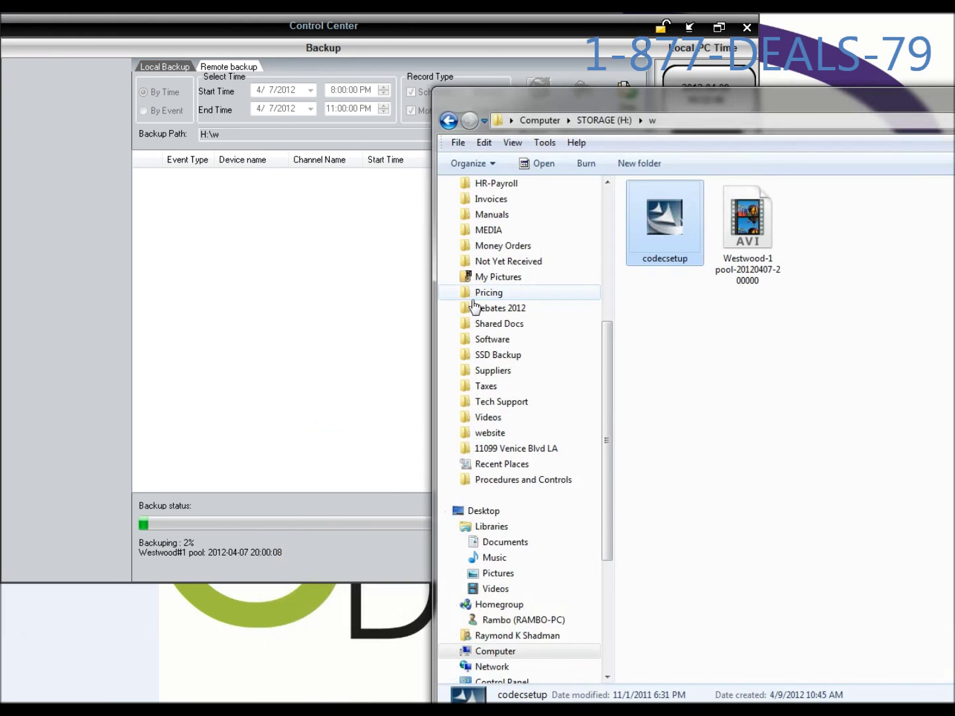
Check the new Westwood-1 pool AVI file's details in H:\w, then minimize the folder.
{"action": "left_click_drag", "start_coordinate": [703, 113], "coordinate": [293, 53]}
{"action": "left_click", "coordinate": [333, 174]}
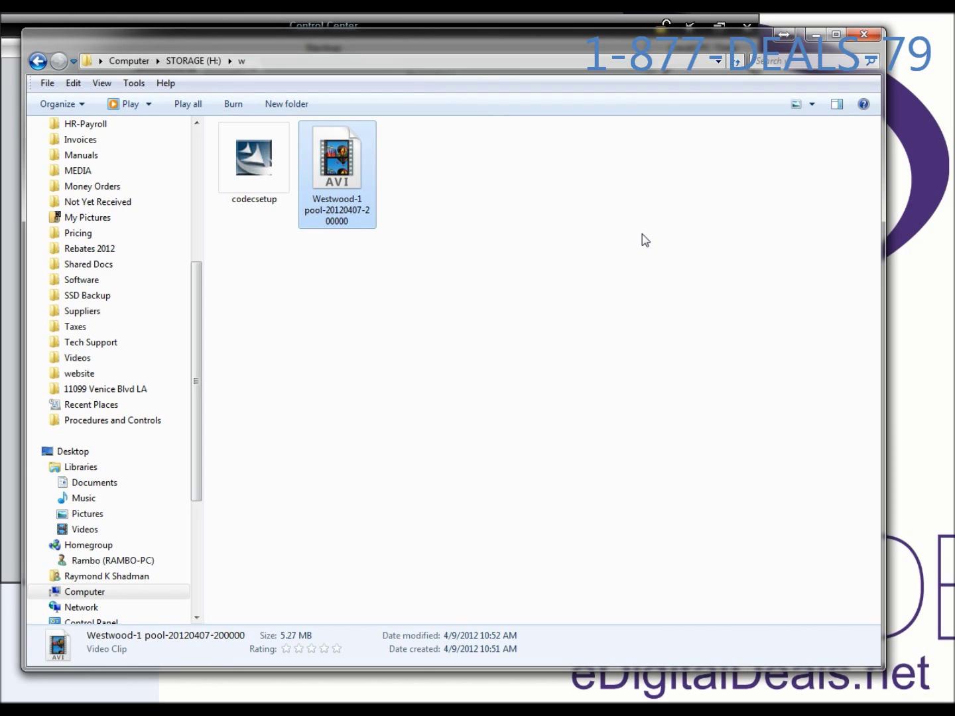
{"action": "left_click", "coordinate": [730, 179]}
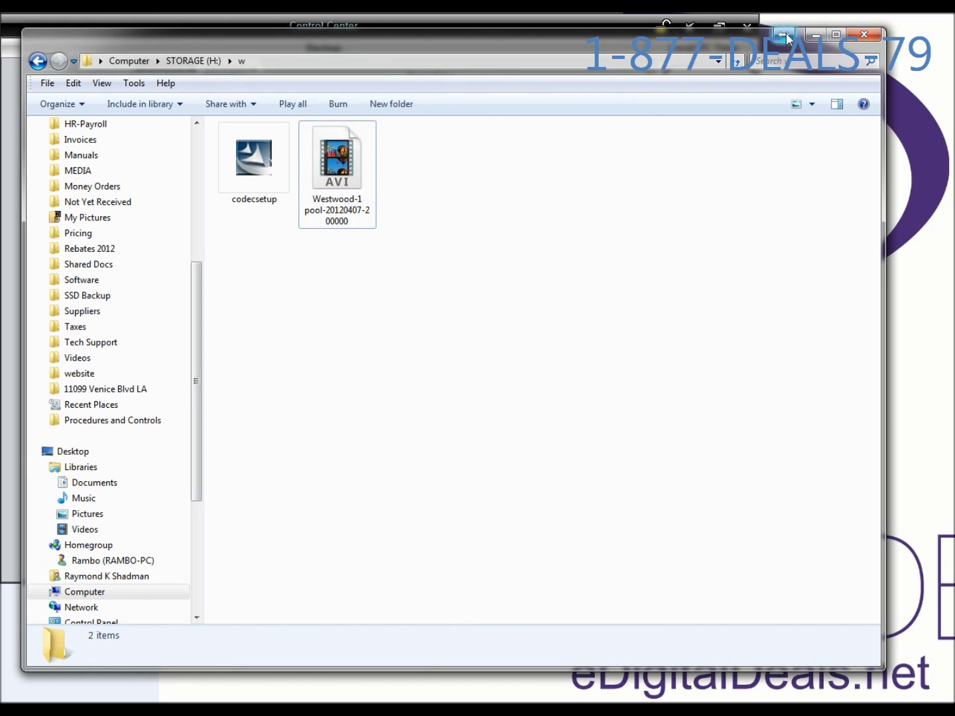
{"action": "left_click", "coordinate": [815, 34]}
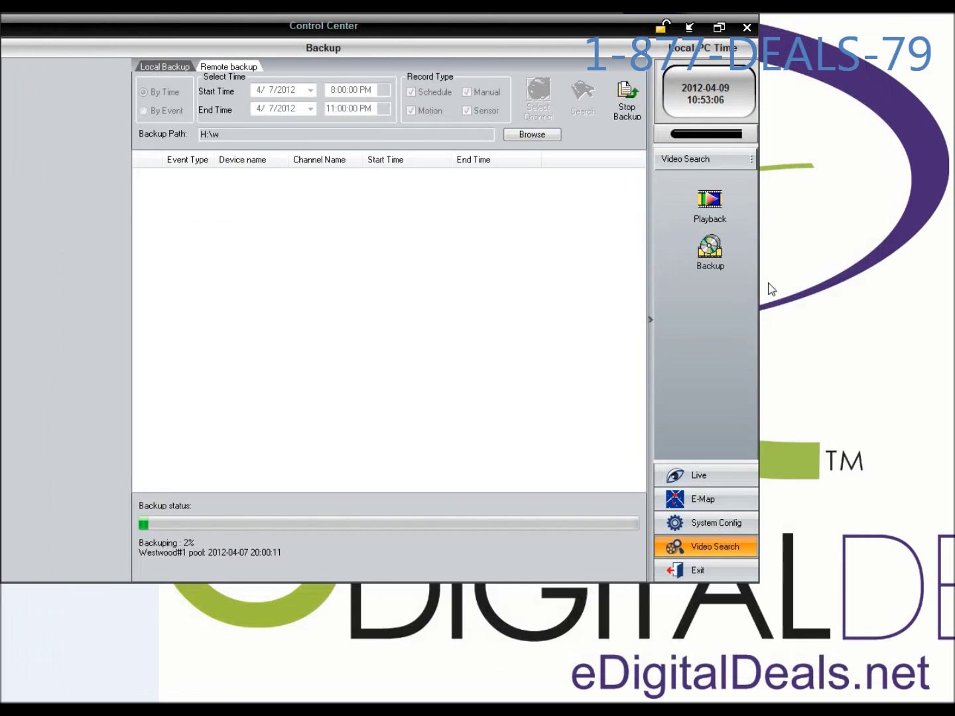